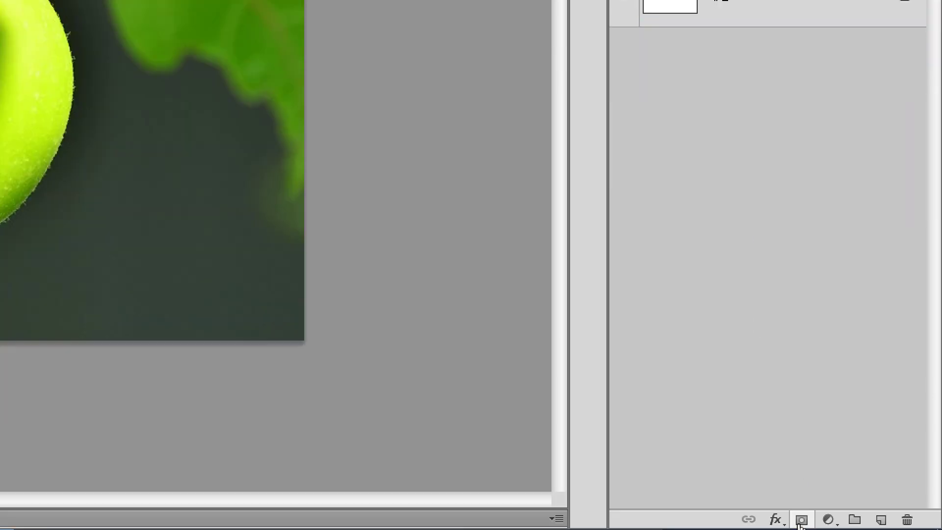
Add a layer mask to the apple layer and brush black strokes across the middle of the photo to hide it.
{"action": "left_click", "coordinate": [800, 520]}
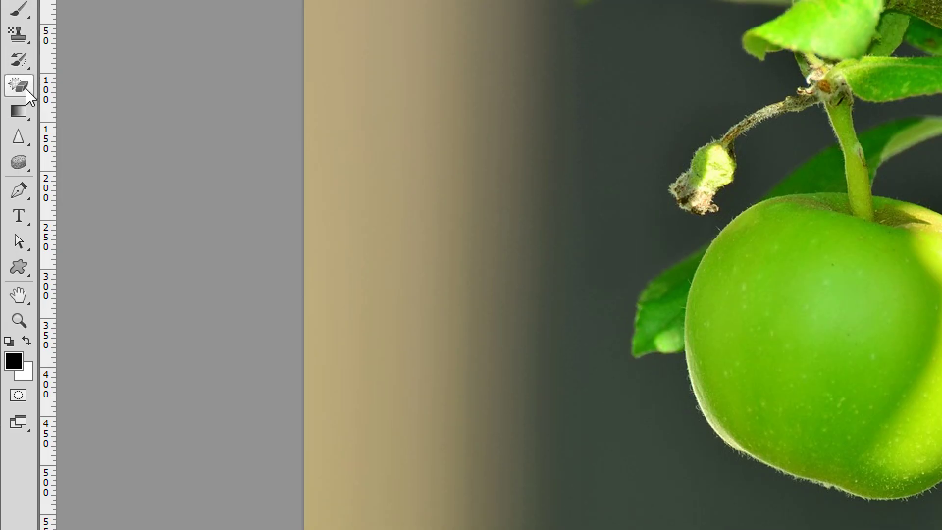
{"action": "left_click", "coordinate": [15, 65]}
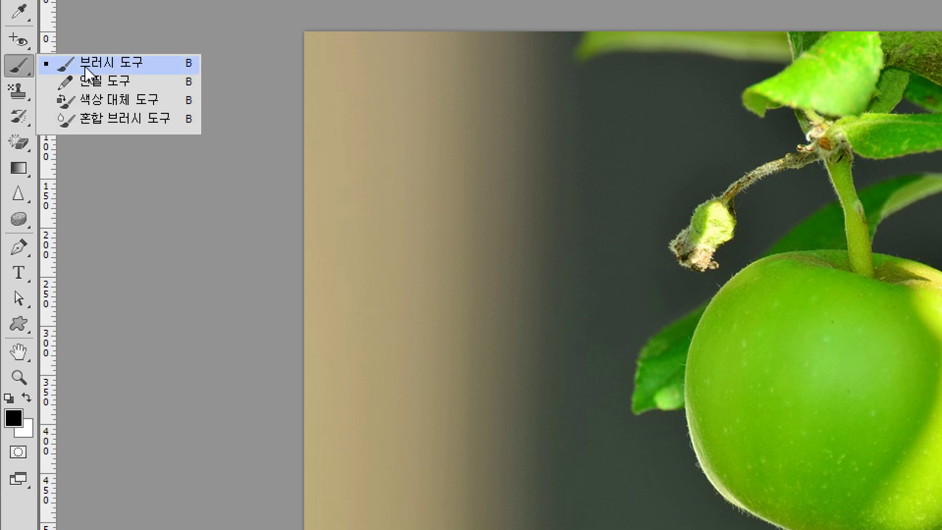
{"action": "left_click", "coordinate": [86, 71]}
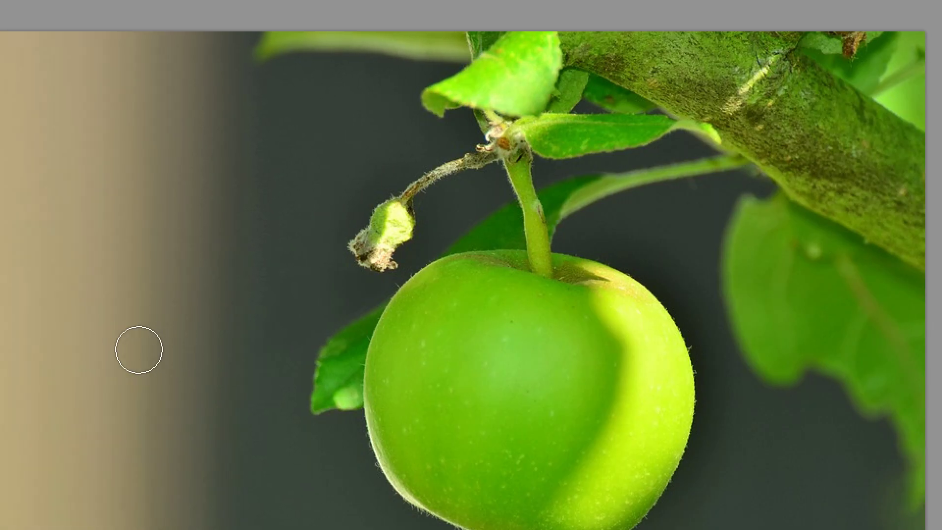
{"action": "mouse_move", "coordinate": [97, 350]}
{"action": "left_mouse_down"}
{"action": "mouse_move", "coordinate": [647, 311]}
{"action": "mouse_move", "coordinate": [538, 319]}
{"action": "mouse_move", "coordinate": [206, 304]}
{"action": "mouse_move", "coordinate": [194, 218]}
{"action": "mouse_move", "coordinate": [360, 286]}
{"action": "mouse_move", "coordinate": [189, 399]}
{"action": "mouse_move", "coordinate": [620, 248]}
{"action": "mouse_move", "coordinate": [364, 221]}
{"action": "mouse_move", "coordinate": [324, 318]}
{"action": "left_mouse_up"}
{"action": "mouse_move", "coordinate": [335, 318]}
{"action": "left_mouse_down"}
{"action": "mouse_move", "coordinate": [177, 307]}
{"action": "mouse_move", "coordinate": [117, 292]}
{"action": "mouse_move", "coordinate": [264, 259]}
{"action": "mouse_move", "coordinate": [162, 307]}
{"action": "mouse_move", "coordinate": [307, 329]}
{"action": "mouse_move", "coordinate": [118, 404]}
{"action": "mouse_move", "coordinate": [536, 412]}
{"action": "mouse_move", "coordinate": [433, 410]}
{"action": "mouse_move", "coordinate": [505, 374]}
{"action": "mouse_move", "coordinate": [704, 348]}
{"action": "mouse_move", "coordinate": [628, 381]}
{"action": "left_mouse_up"}
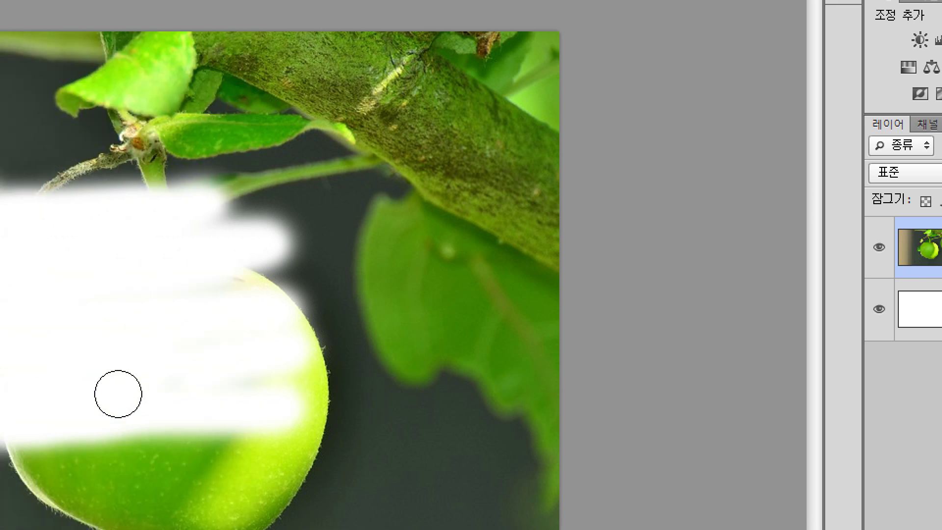
{"action": "mouse_move", "coordinate": [117, 393]}
{"action": "left_mouse_down"}
{"action": "mouse_move", "coordinate": [156, 335]}
{"action": "mouse_move", "coordinate": [268, 282]}
{"action": "mouse_move", "coordinate": [239, 299]}
{"action": "left_mouse_up"}
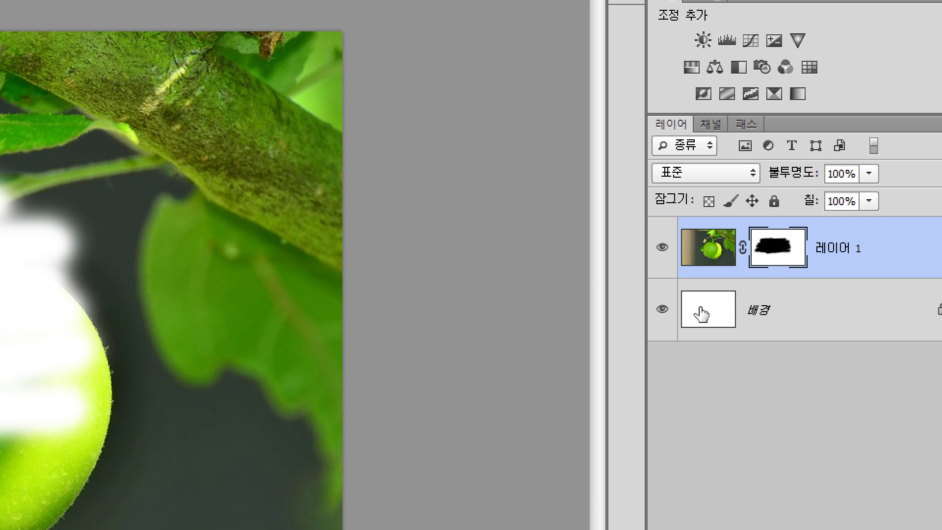
Toggle the background layer's visibility repeatedly to check the transparency of the masked area.
{"action": "left_click", "coordinate": [663, 314]}
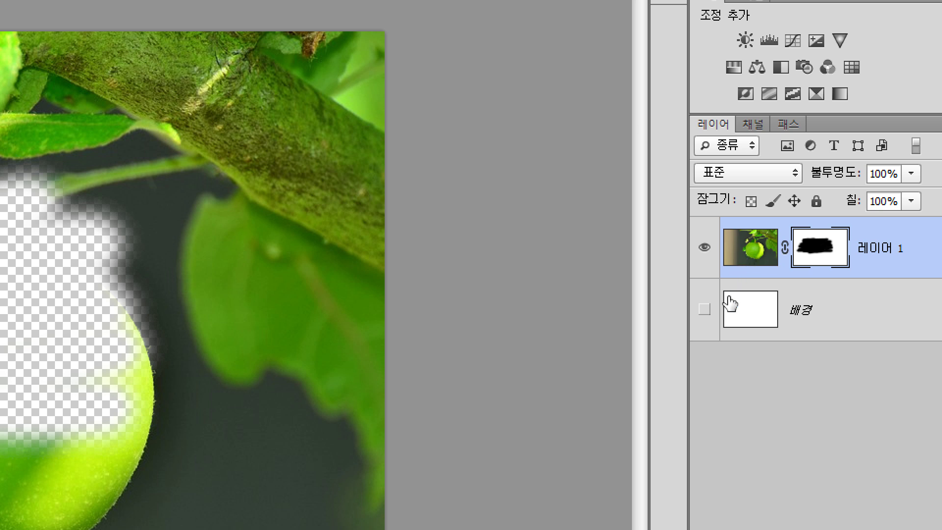
{"action": "left_click", "coordinate": [704, 310]}
{"action": "left_click", "coordinate": [704, 309]}
{"action": "left_click", "coordinate": [704, 310]}
{"action": "left_click", "coordinate": [704, 310]}
{"action": "left_click", "coordinate": [704, 310]}
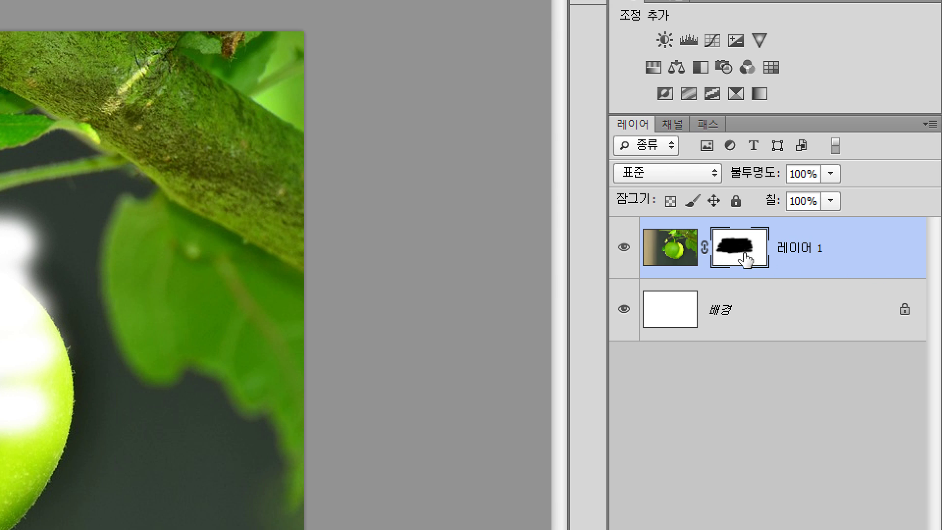
Delete the painted layer mask from the apple layer.
{"action": "right_click", "coordinate": [811, 255]}
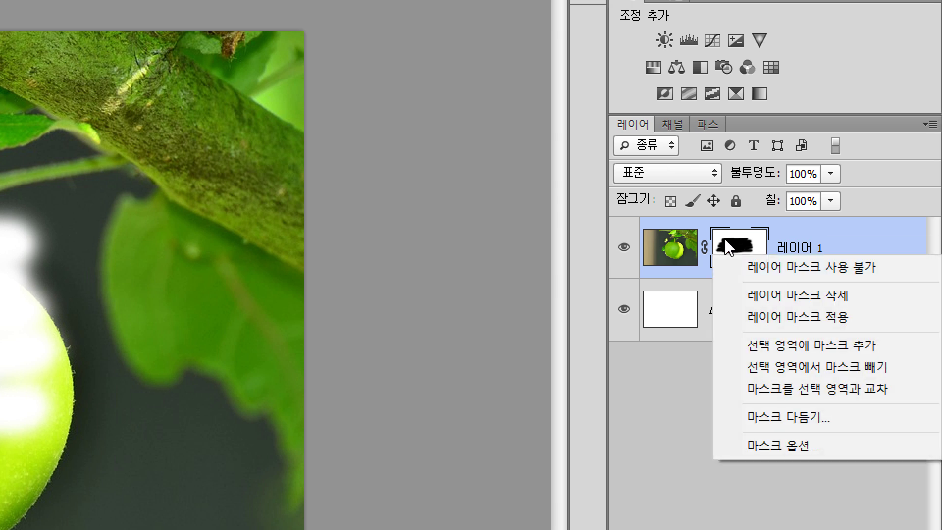
{"action": "right_click", "coordinate": [727, 244]}
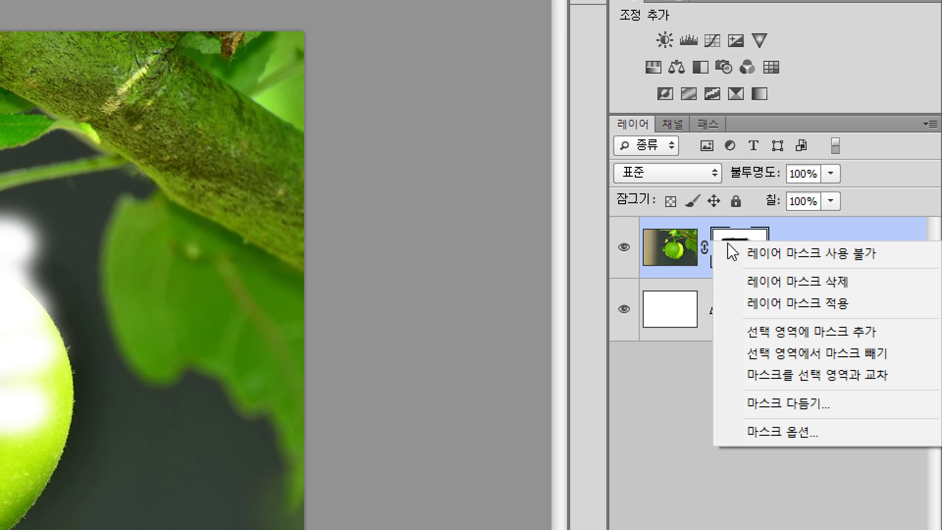
{"action": "left_click", "coordinate": [752, 283]}
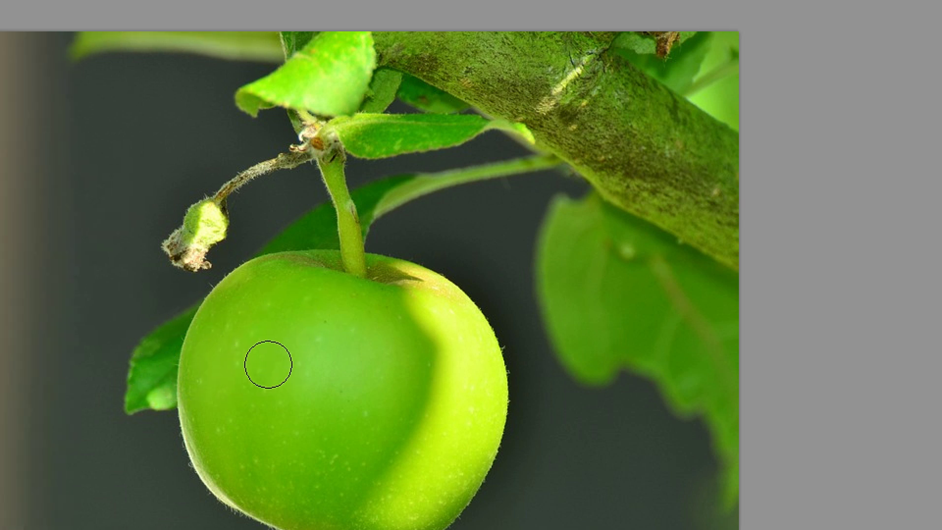
Select the apple with its stem using the Quick Selection tool and turn the selection into a layer mask.
{"action": "scroll", "coordinate": [428, 399], "scroll_direction": "down", "scroll_amount": 1}
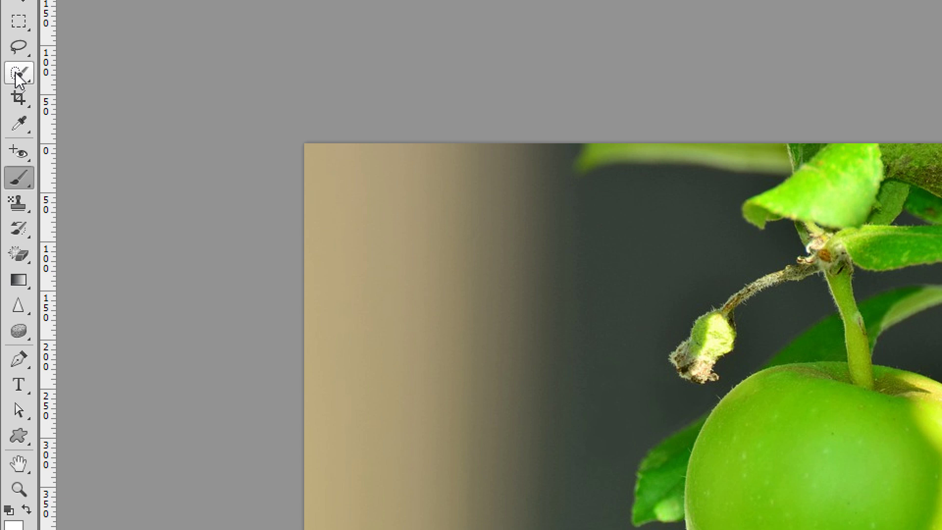
{"action": "left_click", "coordinate": [15, 74]}
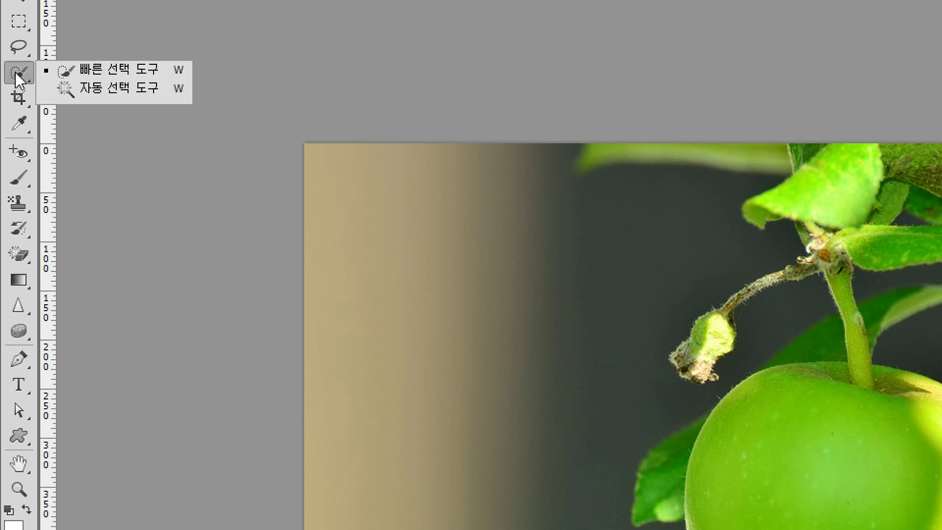
{"action": "left_click", "coordinate": [128, 78]}
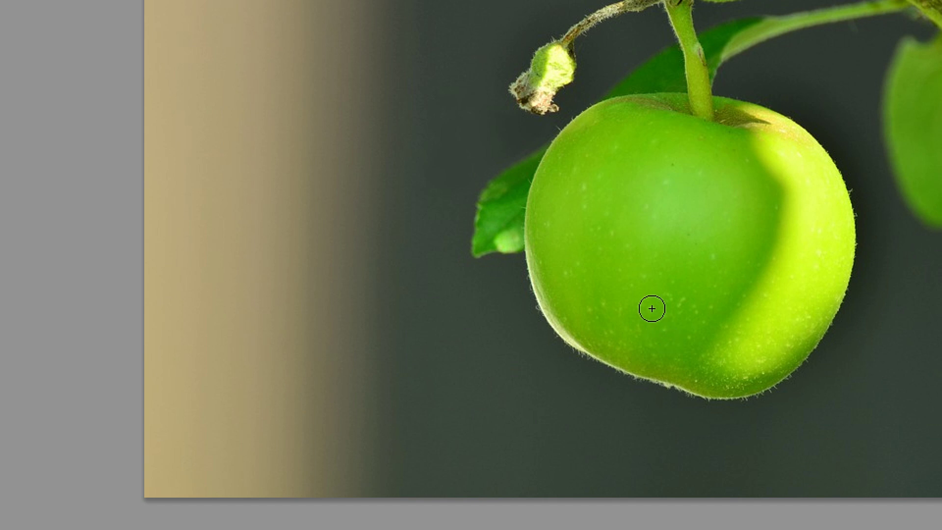
{"action": "mouse_move", "coordinate": [651, 308]}
{"action": "left_mouse_down"}
{"action": "mouse_move", "coordinate": [710, 194]}
{"action": "mouse_move", "coordinate": [723, 196]}
{"action": "left_mouse_up"}
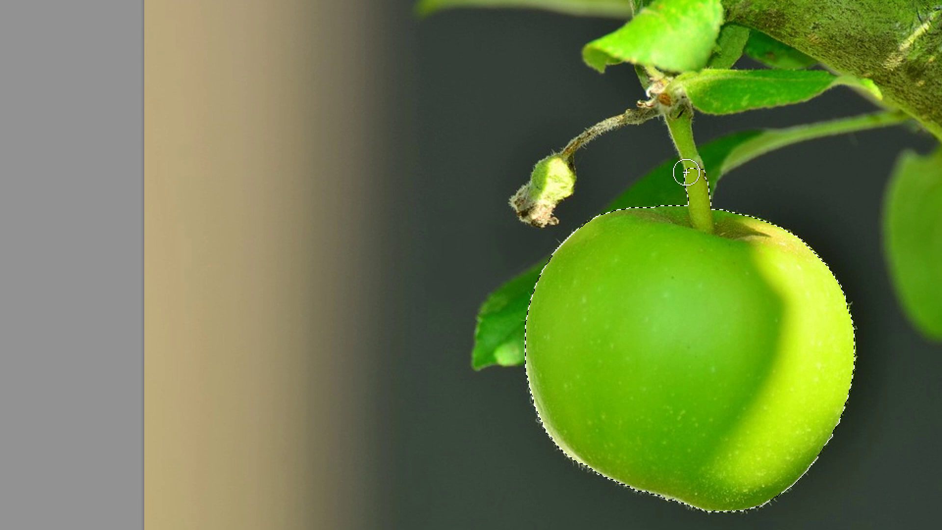
{"action": "left_click", "coordinate": [690, 58]}
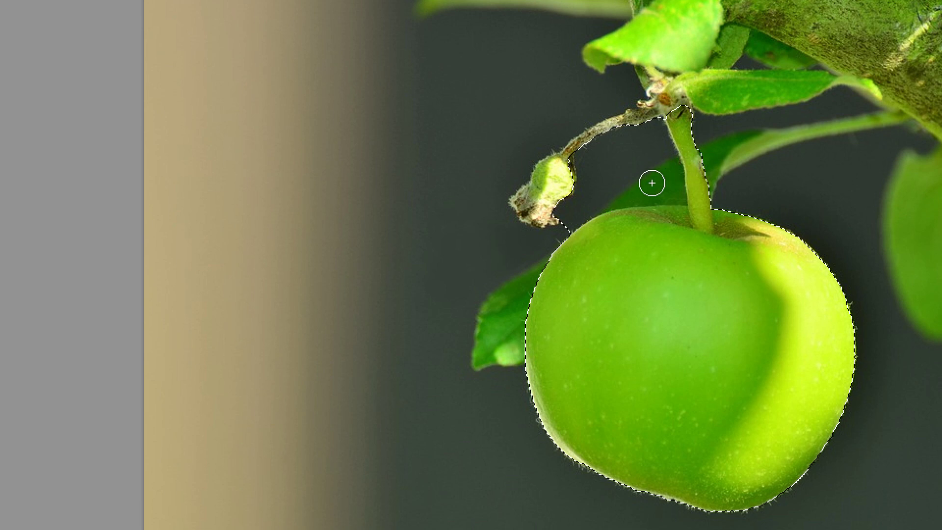
{"action": "mouse_move", "coordinate": [643, 182]}
{"action": "left_mouse_down"}
{"action": "mouse_move", "coordinate": [577, 191]}
{"action": "mouse_move", "coordinate": [525, 222]}
{"action": "left_mouse_up"}
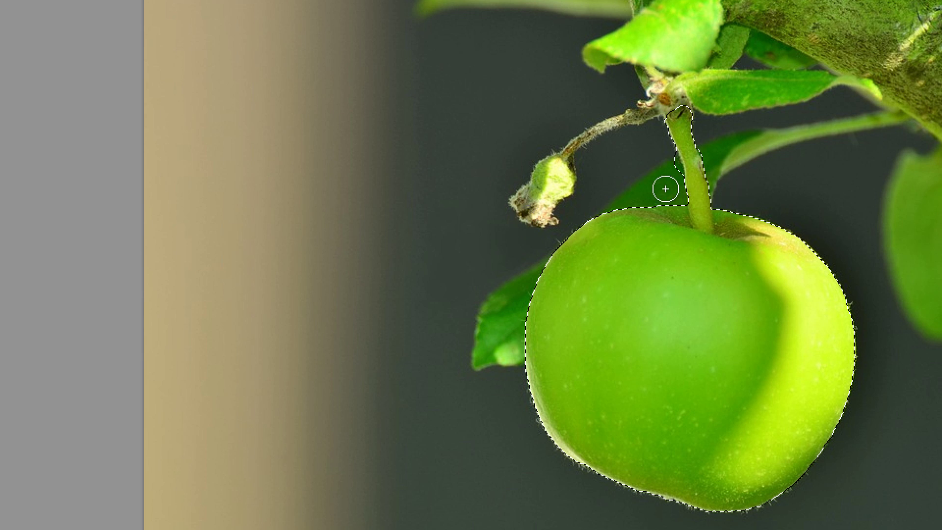
{"action": "scroll", "coordinate": [834, 234], "scroll_direction": "right", "scroll_amount": 3}
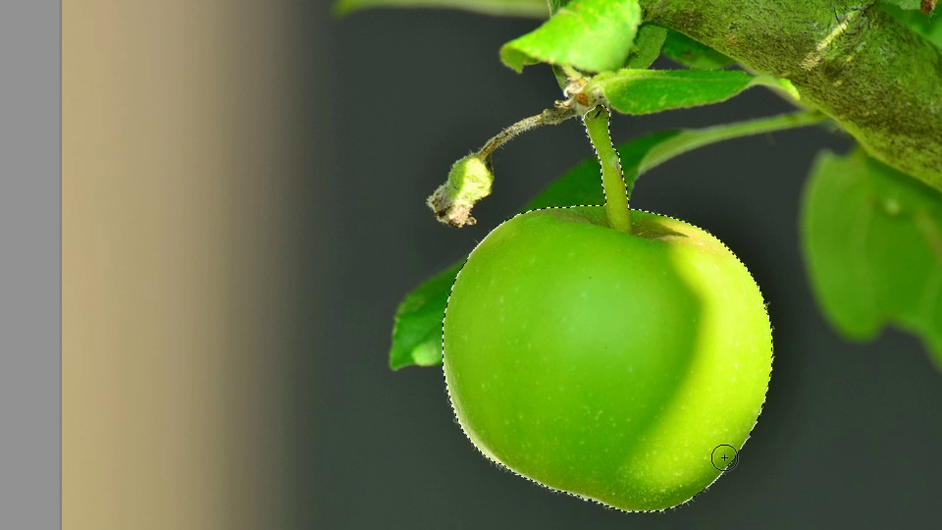
{"action": "scroll", "coordinate": [723, 454], "scroll_direction": "down", "scroll_amount": 1}
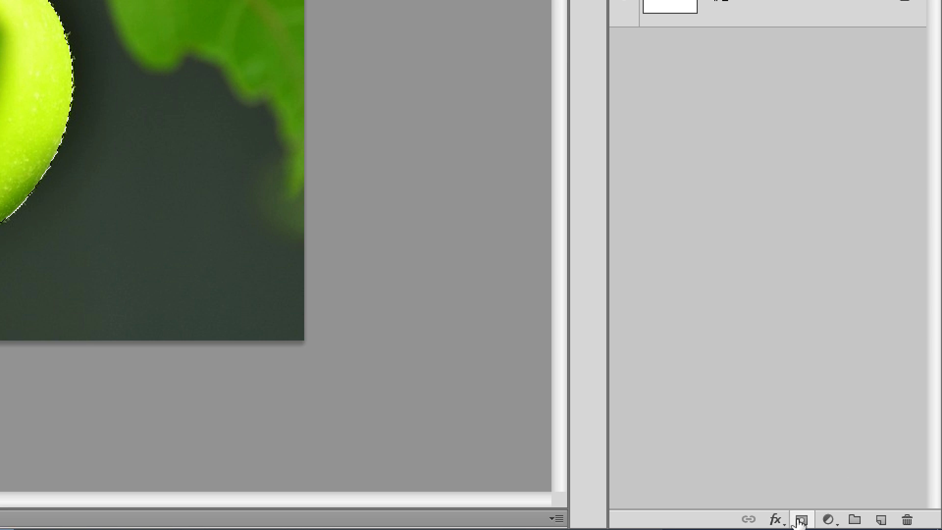
{"action": "left_click", "coordinate": [800, 520]}
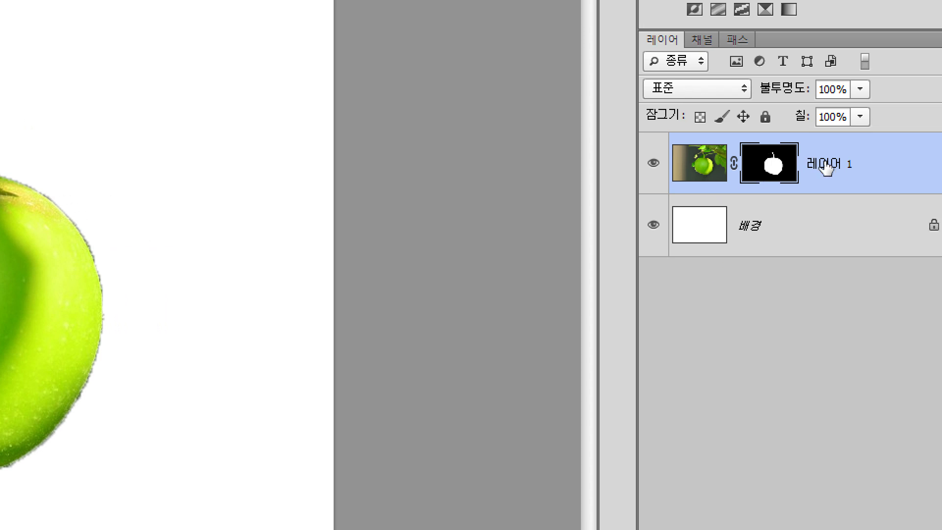
Hide the white background layer and delete the apple-shaped mask from the photo layer.
{"action": "left_click", "coordinate": [653, 225]}
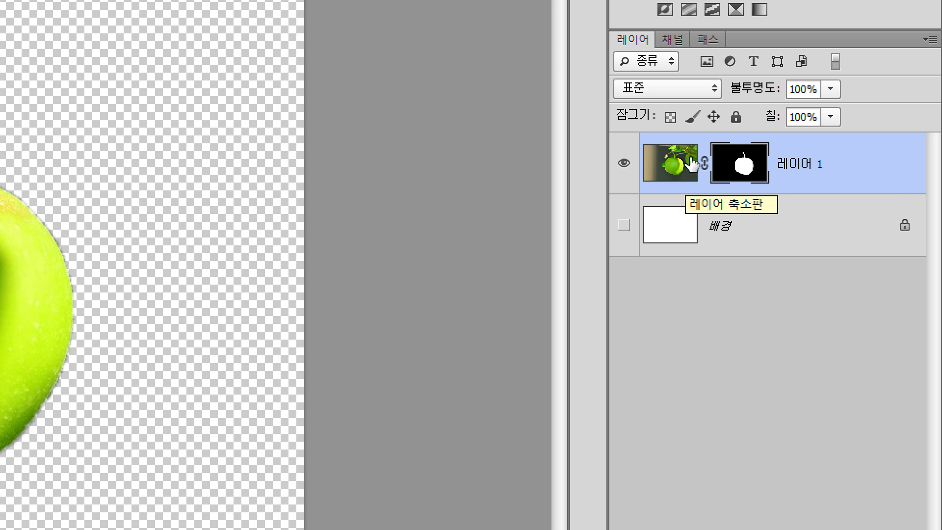
{"action": "right_click", "coordinate": [738, 158]}
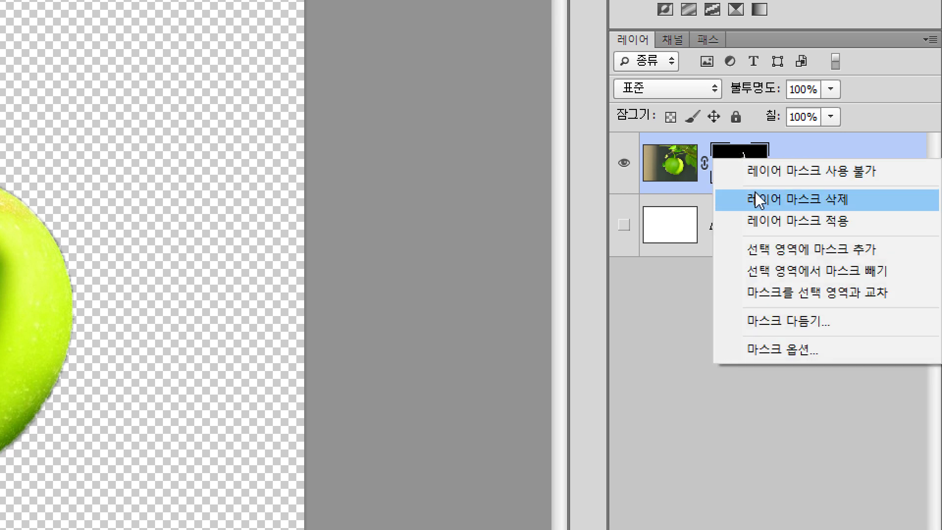
{"action": "left_click", "coordinate": [765, 208]}
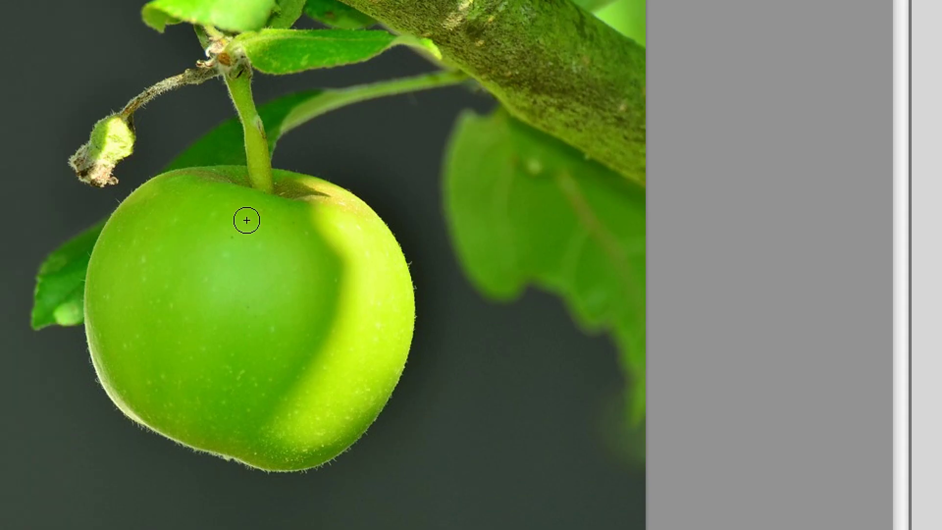
Quick-select the apple again and mask the photo layer with that selection.
{"action": "left_click", "coordinate": [273, 220]}
{"action": "left_click", "coordinate": [240, 234]}
{"action": "left_click", "coordinate": [258, 240]}
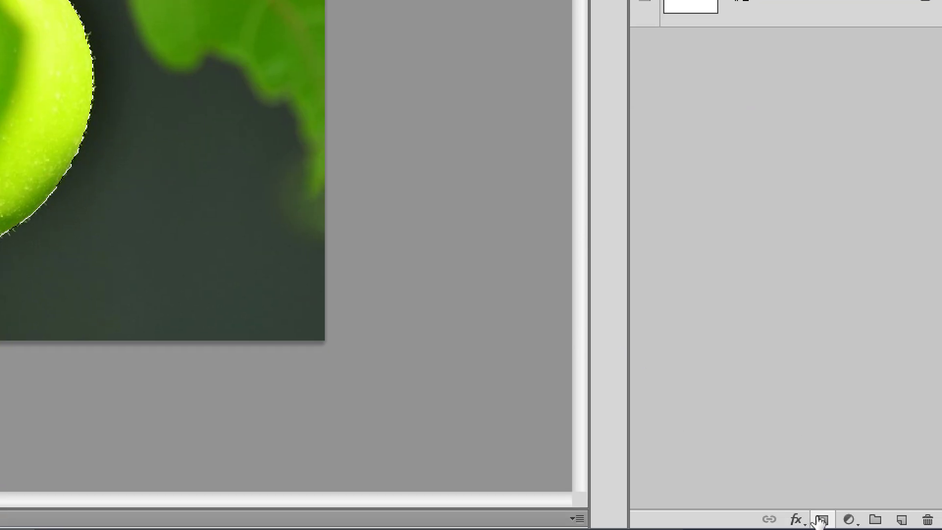
{"action": "left_click", "coordinate": [818, 518]}
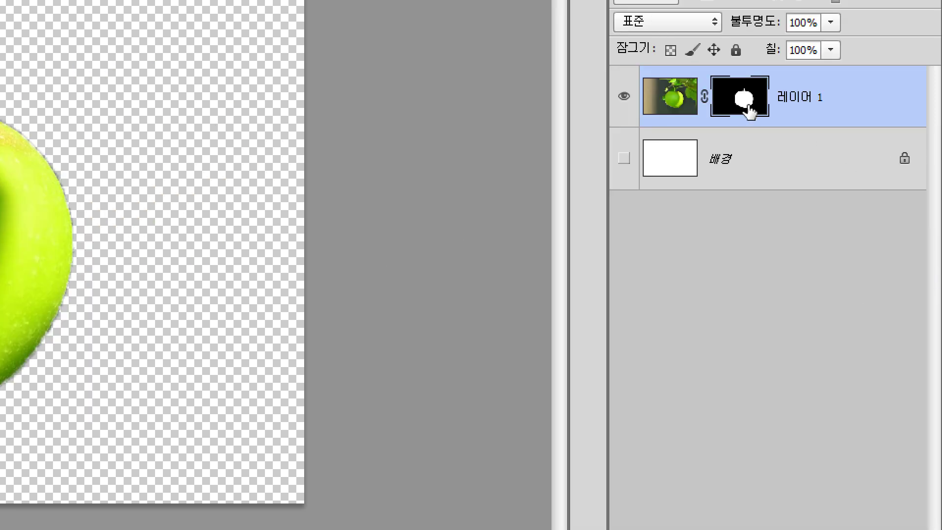
Replace the photo layer's apple-shaped mask with an empty layer mask and activate the Gradient tool.
{"action": "right_click", "coordinate": [749, 111]}
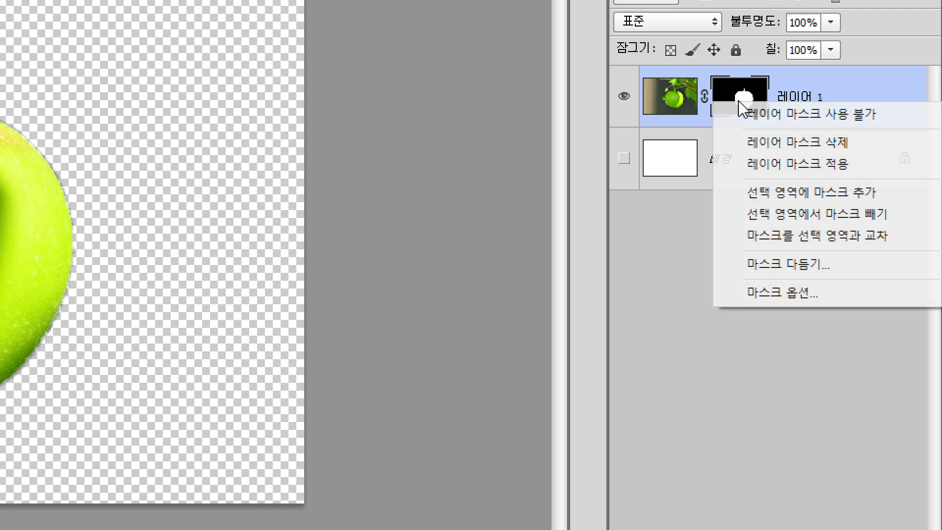
{"action": "left_click", "coordinate": [788, 140]}
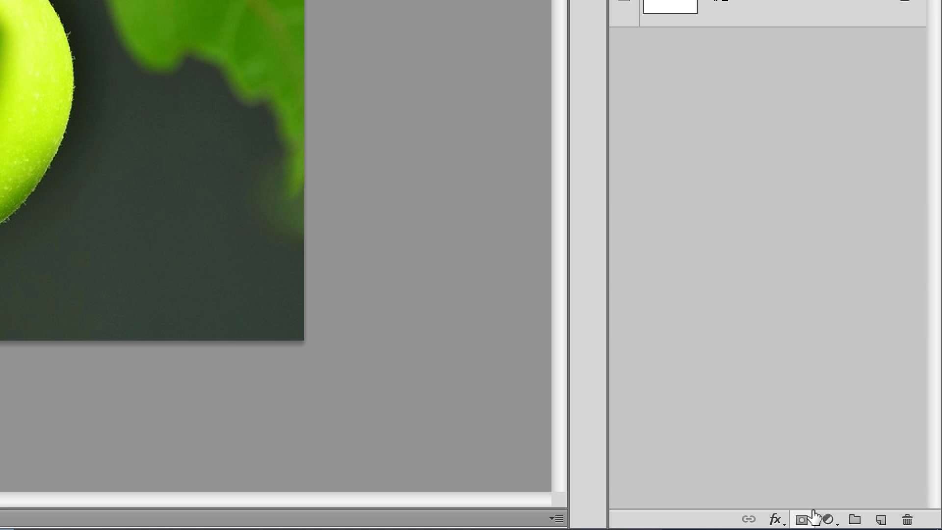
{"action": "left_click", "coordinate": [802, 519]}
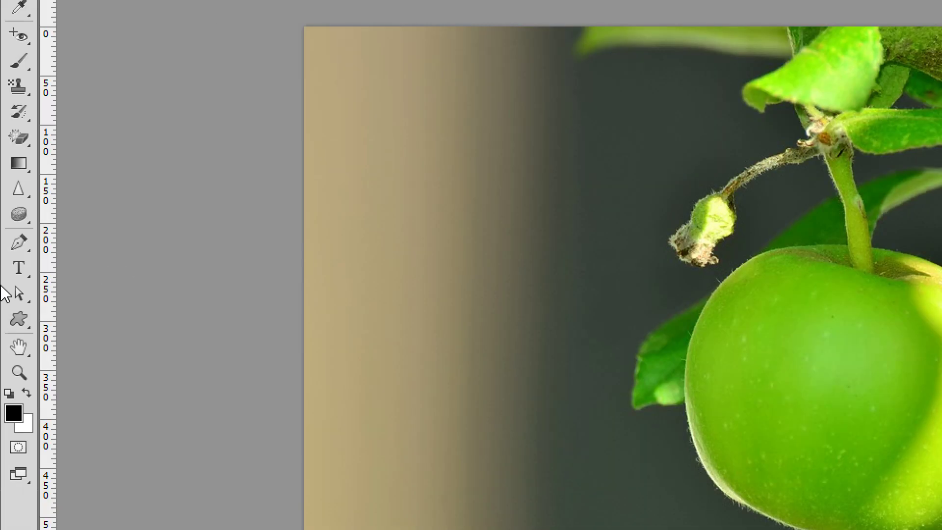
{"action": "left_click", "coordinate": [18, 167]}
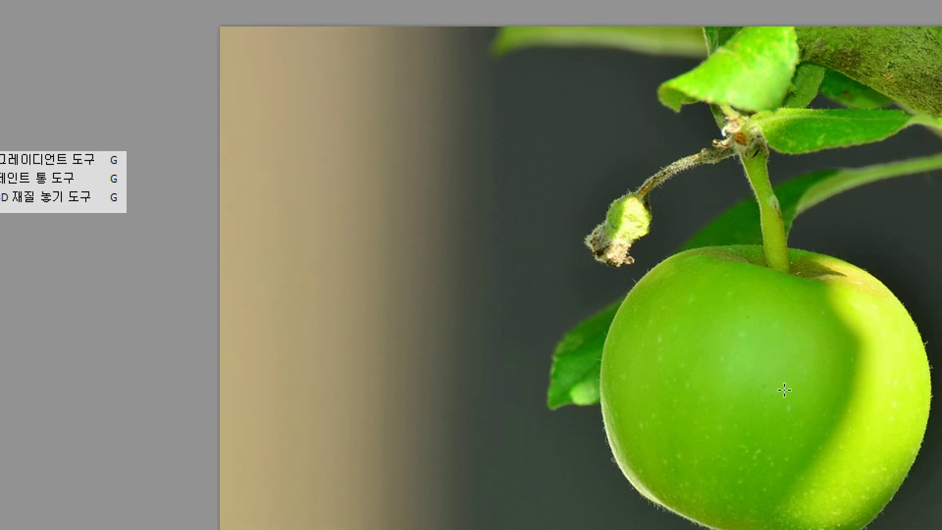
Try horizontal linear gradients on the layer mask, running from the photo's blurred dark edge into the apple.
{"action": "left_click", "coordinate": [415, 347]}
{"action": "left_click_drag", "start_coordinate": [416, 349], "coordinate": [703, 355]}
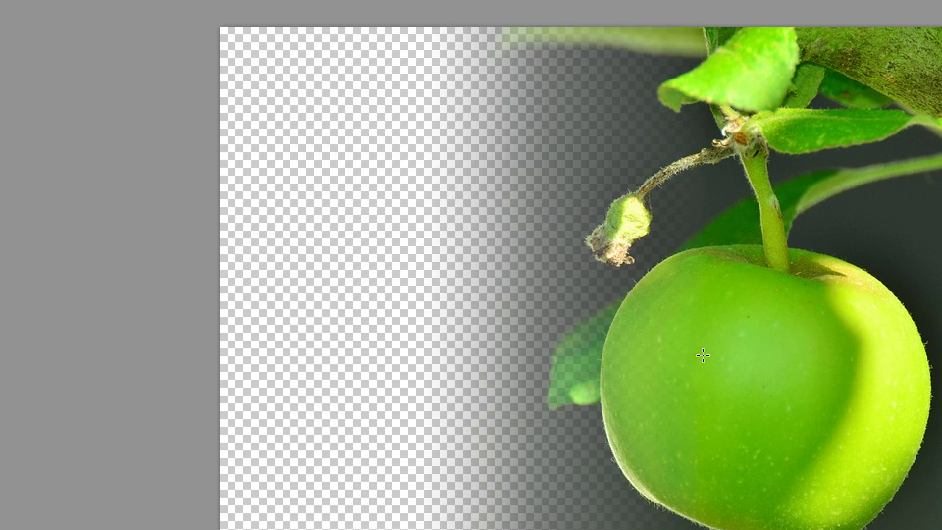
{"action": "left_click_drag", "start_coordinate": [428, 362], "coordinate": [734, 362]}
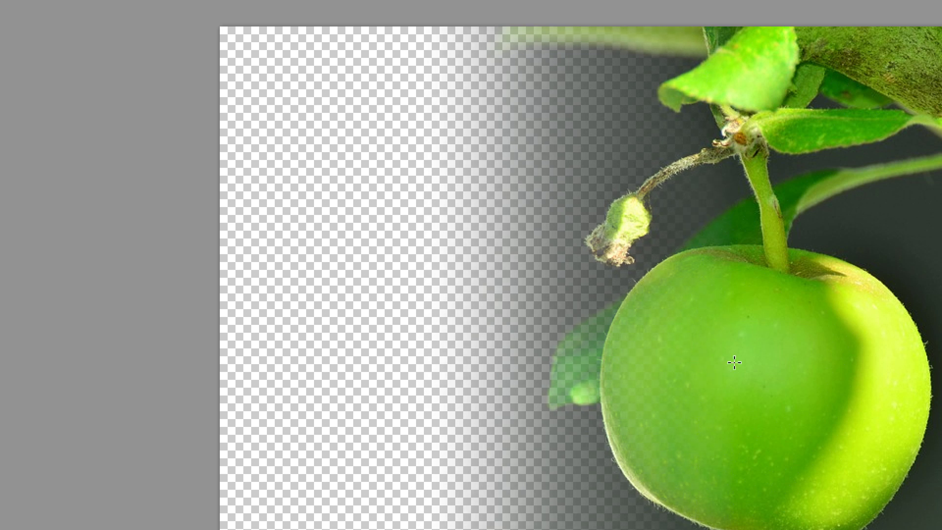
{"action": "left_click_drag", "start_coordinate": [428, 365], "coordinate": [728, 362]}
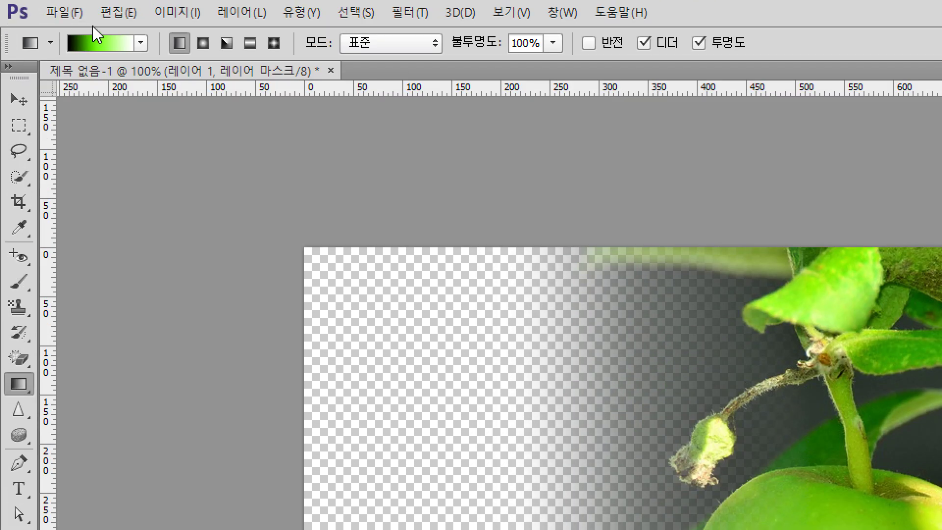
Choose the black-to-white gradient and apply it horizontally on the layer mask from beside the apple into its middle.
{"action": "left_click", "coordinate": [141, 43]}
{"action": "left_click", "coordinate": [43, 88]}
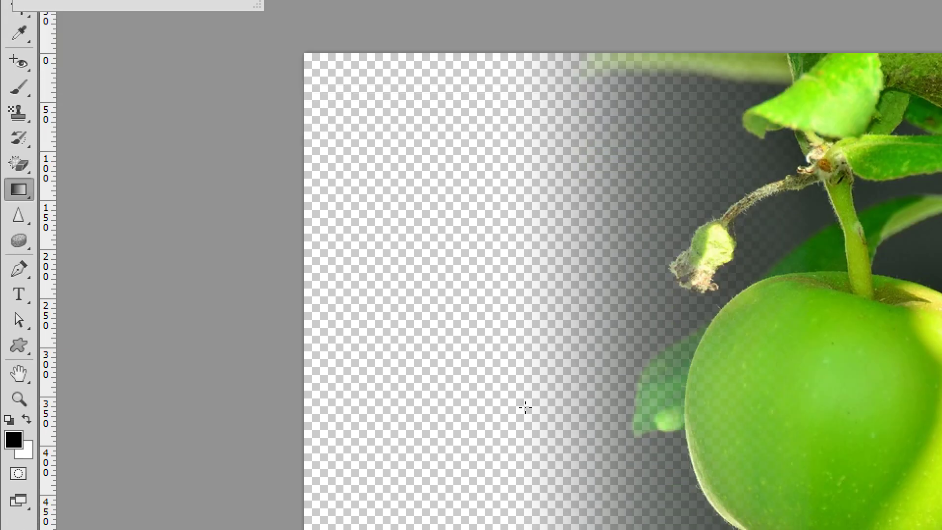
{"action": "left_click_drag", "start_coordinate": [525, 407], "coordinate": [843, 417]}
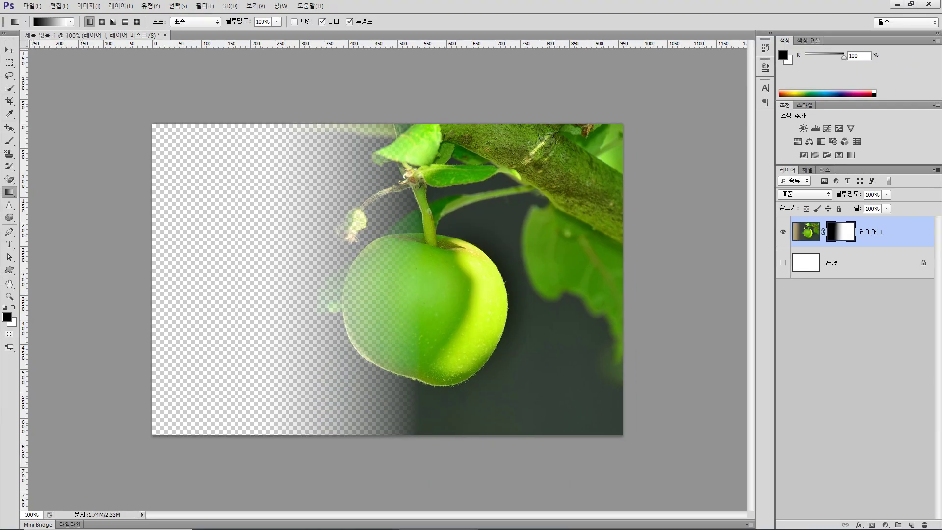
Switch to the browser and search Pixabay for "과수원".
{"action": "left_click", "coordinate": [278, 525]}
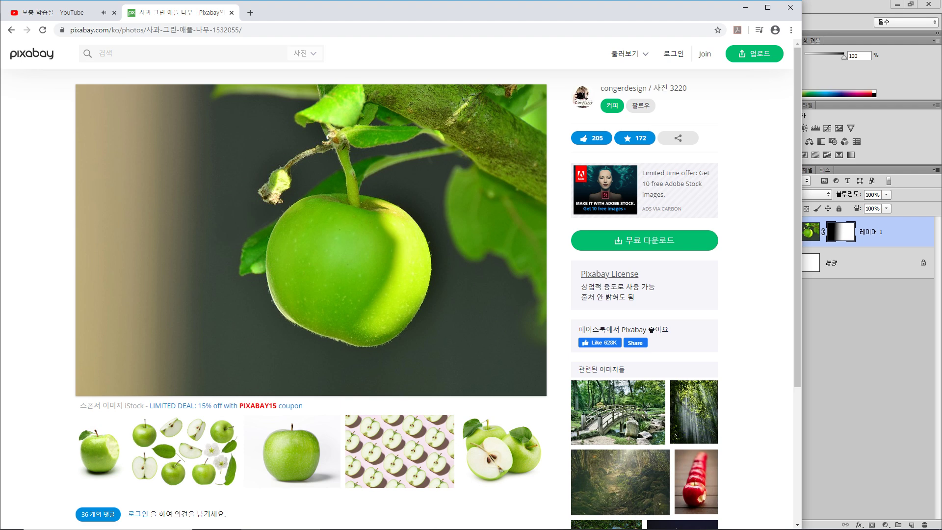
{"action": "type", "text": "과수원"}
{"action": "key", "text": "Return"}
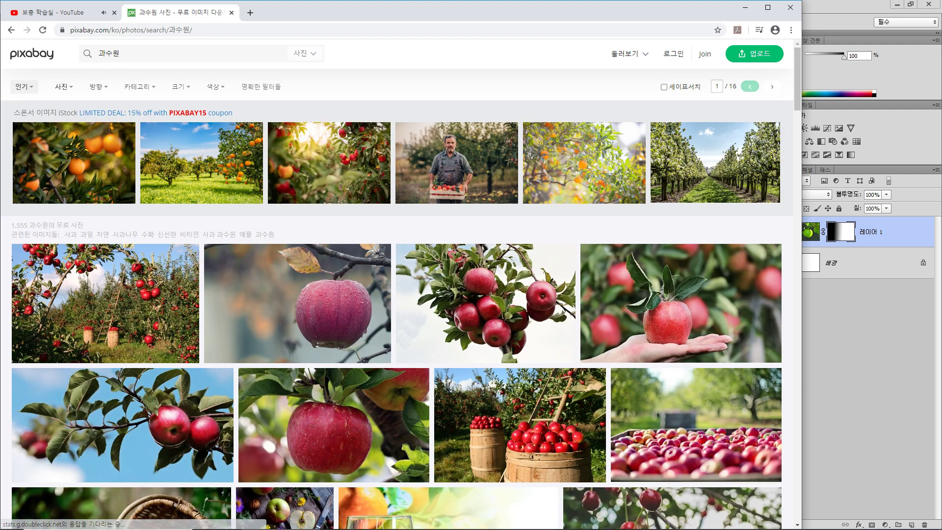
Open the search result showing a crate of red apples in an orchard and copy its image.
{"action": "left_click", "coordinate": [696, 424]}
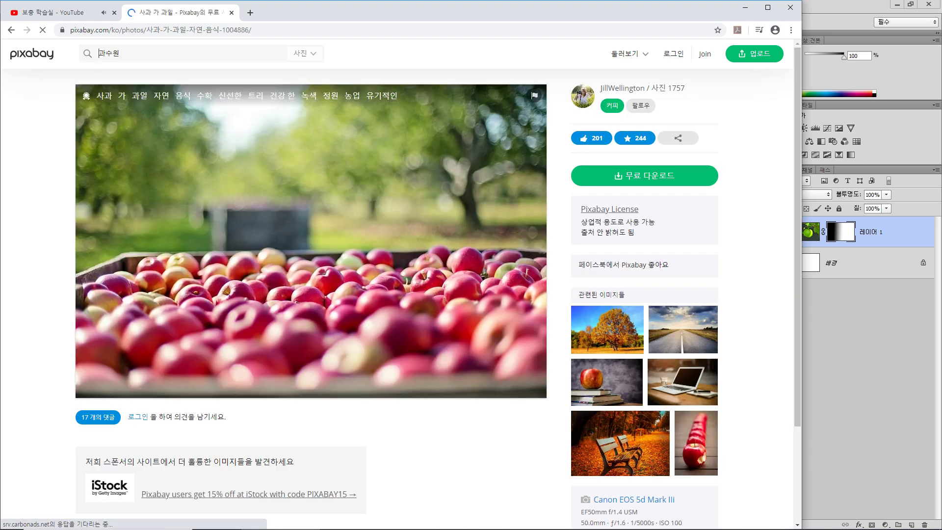
{"action": "right_click", "coordinate": [276, 260]}
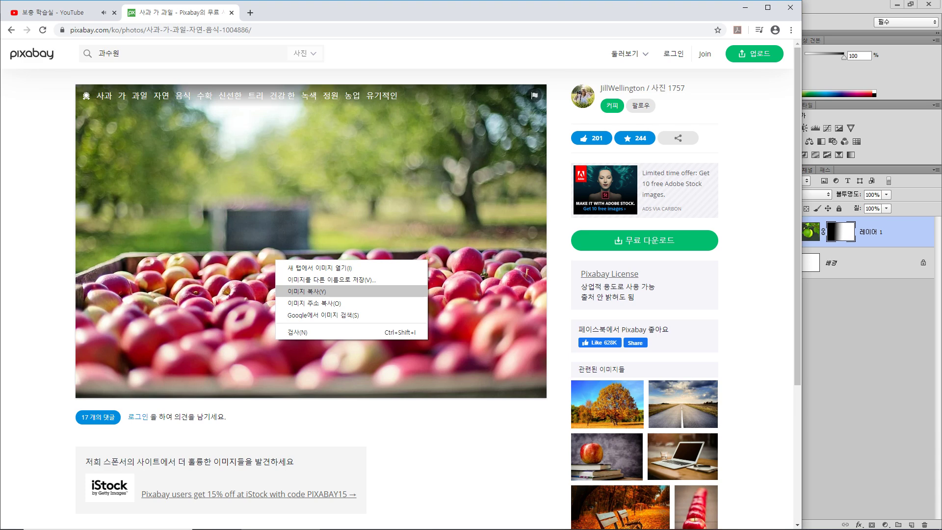
{"action": "left_click", "coordinate": [306, 291]}
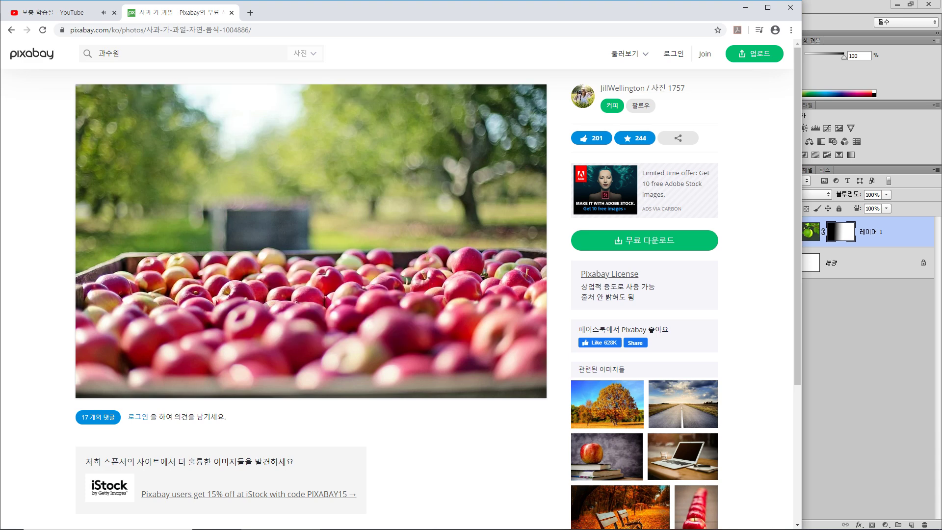
Switch to Photoshop and paste the copied orchard photo as a layer directly above the background layer.
{"action": "left_click", "coordinate": [438, 519]}
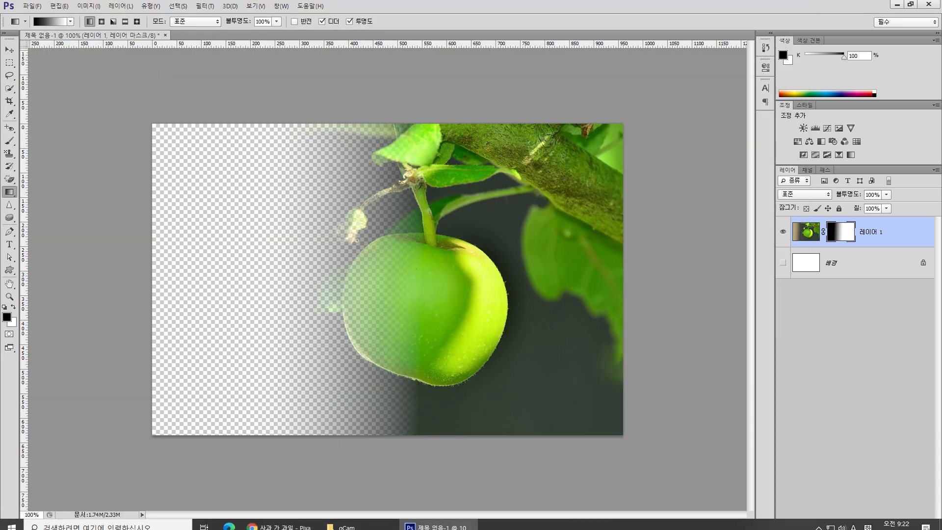
{"action": "left_click", "coordinate": [834, 262]}
{"action": "key", "text": "ctrl+v"}
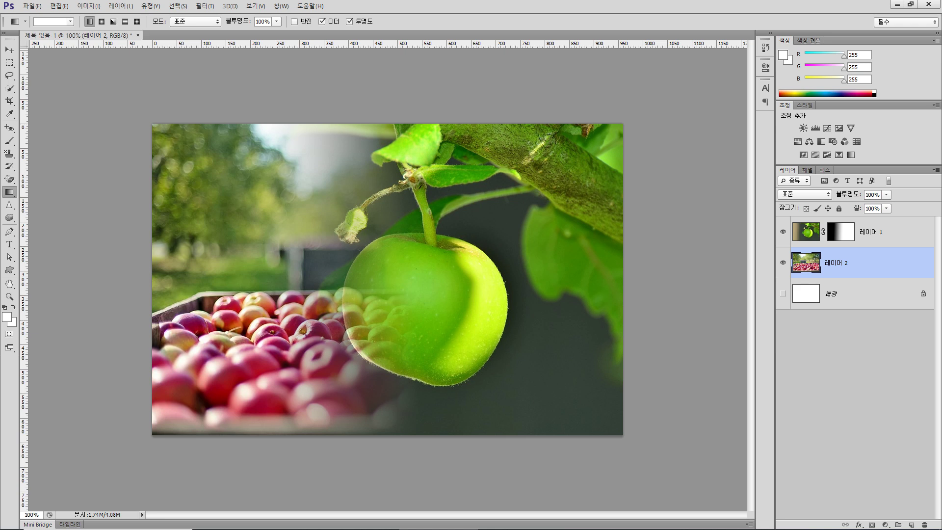
Move the green apple layer horizontally to the right so the apple sits at the canvas's right edge.
{"action": "left_click", "coordinate": [806, 231]}
{"action": "left_click", "coordinate": [9, 50]}
{"action": "left_click_drag", "start_coordinate": [391, 244], "coordinate": [511, 245]}
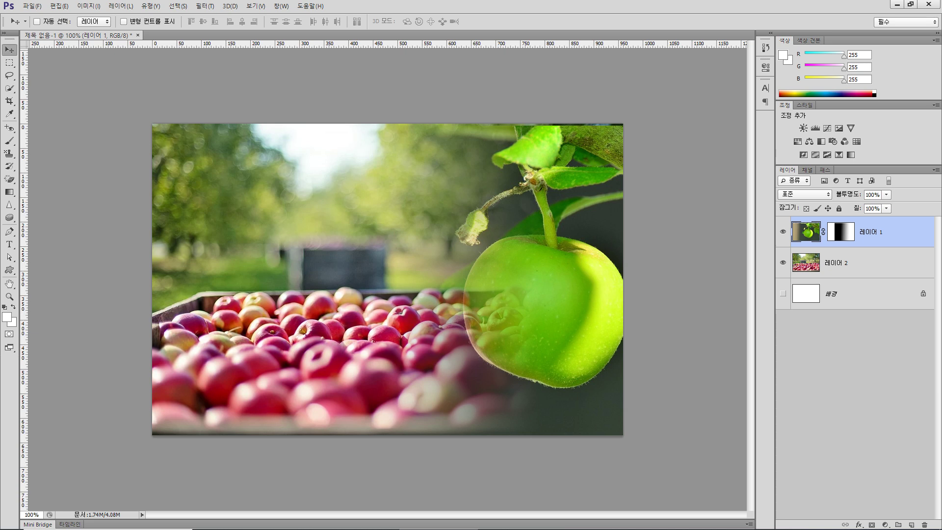
Replace the green apple layer's gradient mask with an empty layer mask and activate the Gradient tool.
{"action": "right_click", "coordinate": [829, 233]}
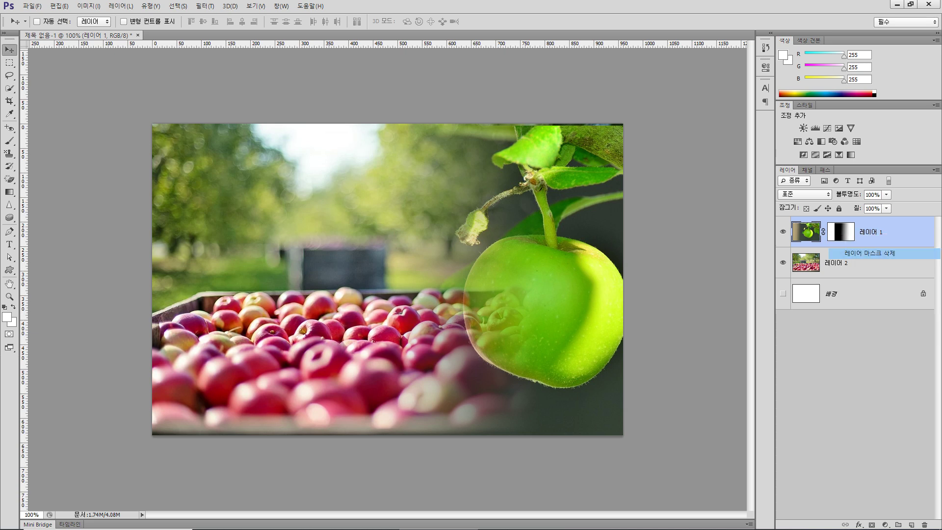
{"action": "left_click", "coordinate": [863, 253]}
{"action": "left_click_drag", "start_coordinate": [505, 260], "coordinate": [505, 258]}
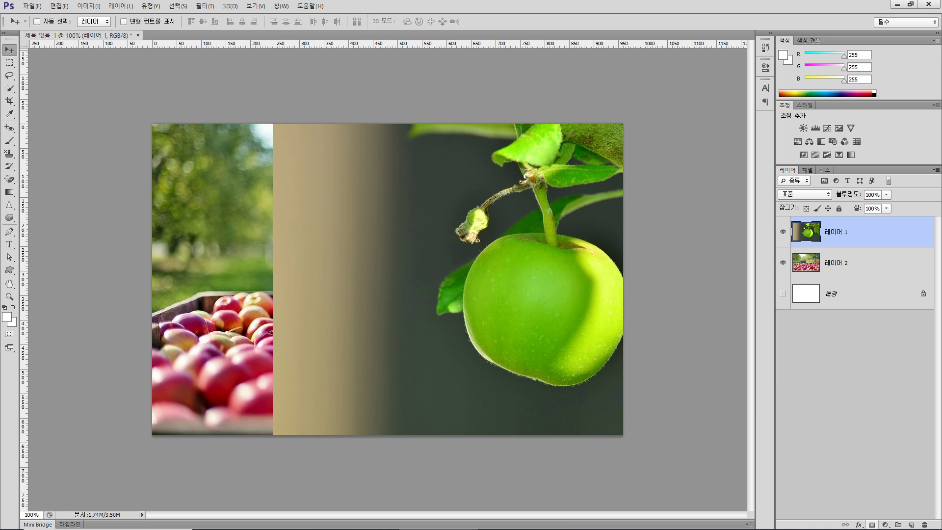
{"action": "left_click", "coordinate": [872, 524]}
{"action": "key", "text": "g"}
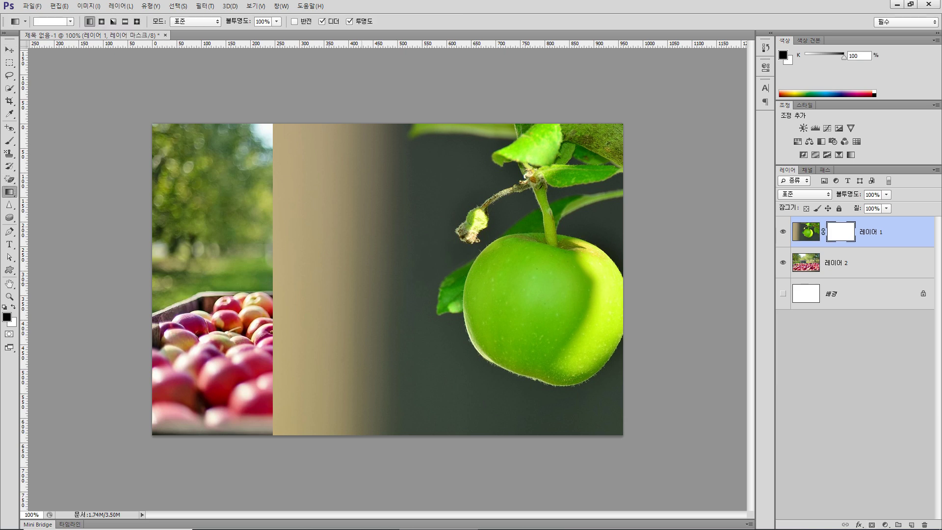
Try black-to-white gradients of different lengths on the mask, ending with a long horizontal one running up to the green apple's left edge.
{"action": "left_click_drag", "start_coordinate": [352, 283], "coordinate": [465, 279]}
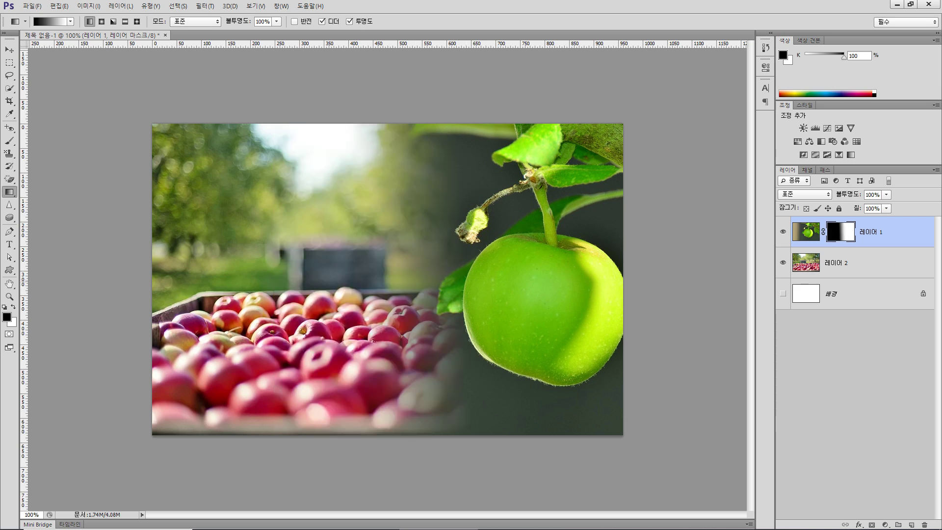
{"action": "left_click_drag", "start_coordinate": [396, 282], "coordinate": [461, 283]}
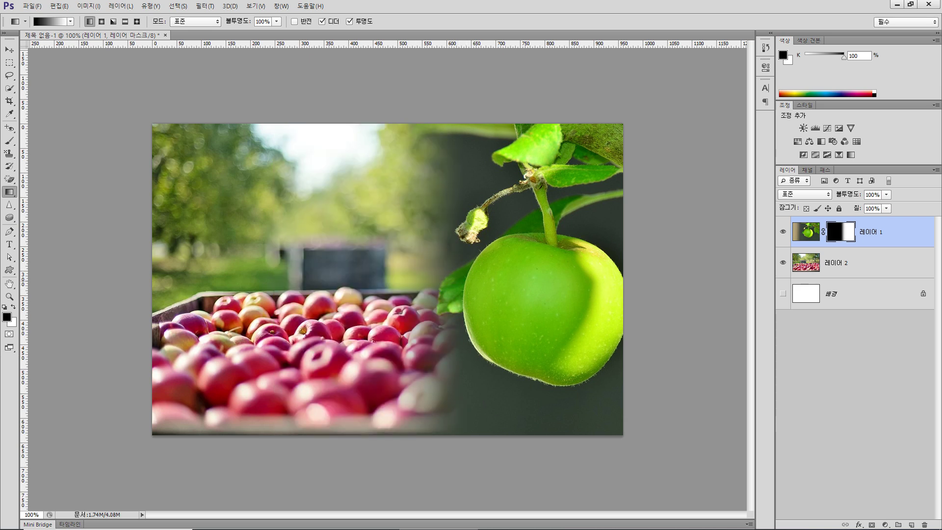
{"action": "left_click_drag", "start_coordinate": [329, 277], "coordinate": [464, 288]}
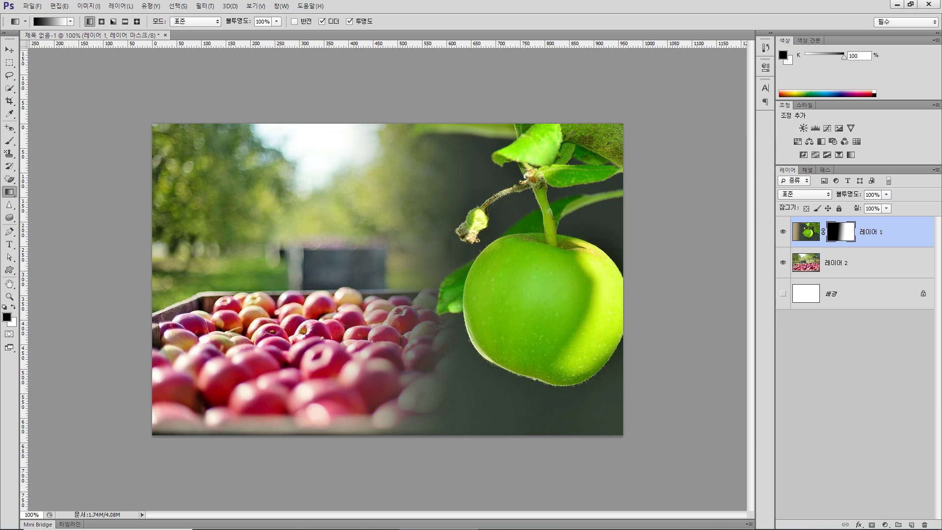
Activate the Brush tool, try a hardness of 100%, and set the brush hardness to 0%.
{"action": "left_click", "coordinate": [9, 141]}
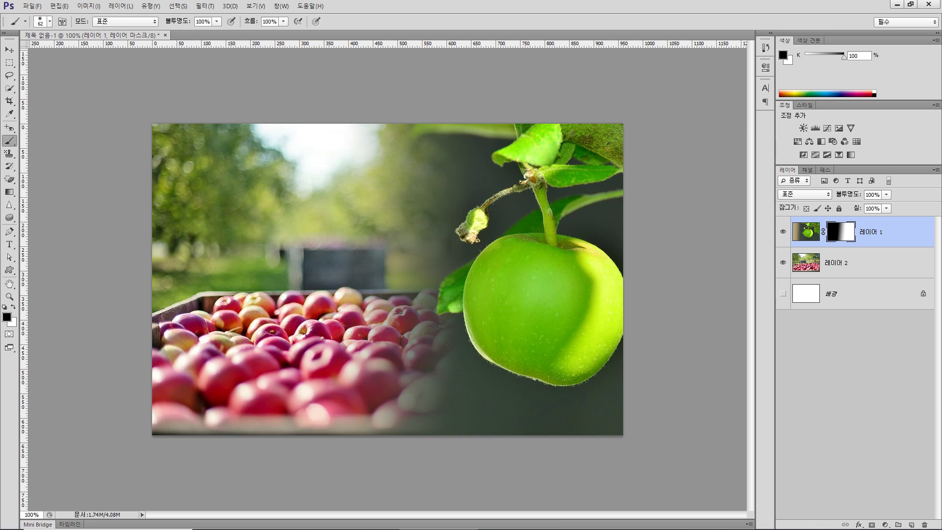
{"action": "left_click", "coordinate": [50, 21]}
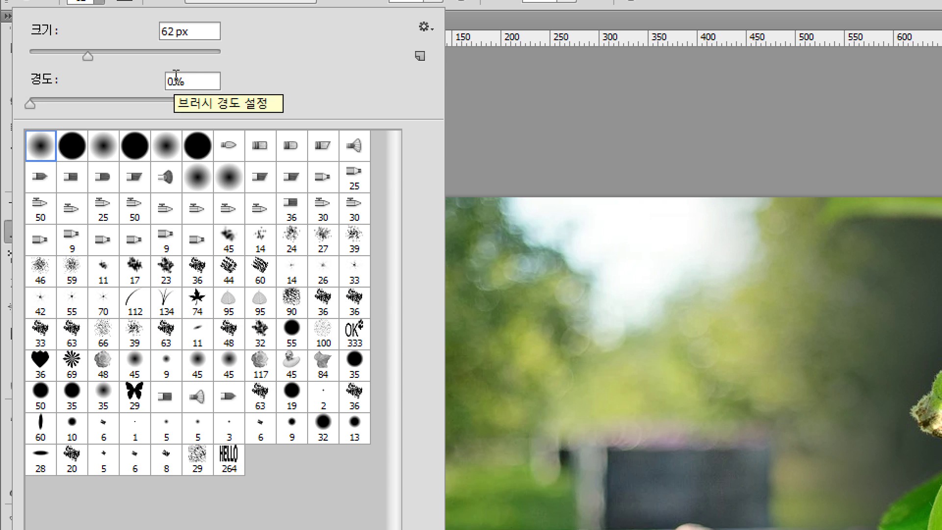
{"action": "left_click", "coordinate": [175, 74]}
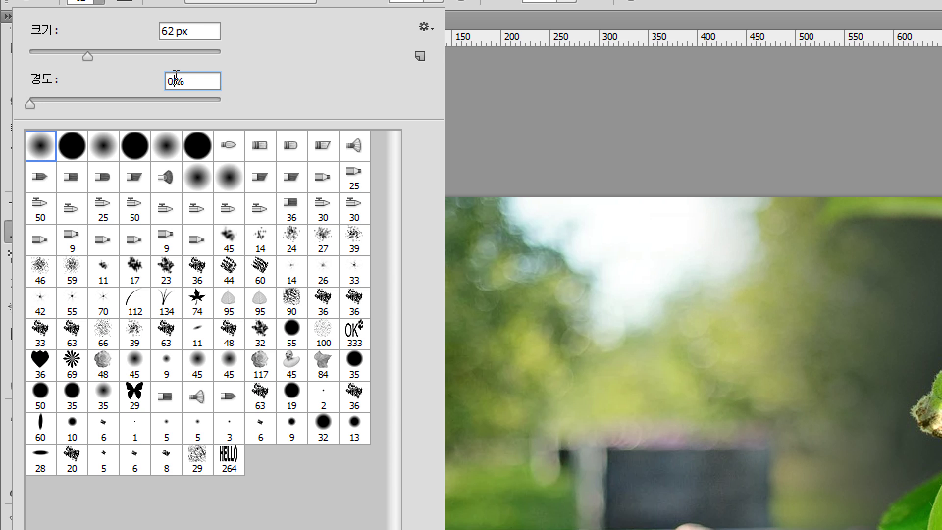
{"action": "type", "text": "100"}
{"action": "key", "text": "Return"}
{"action": "left_click_drag", "start_coordinate": [220, 104], "coordinate": [4, 109]}
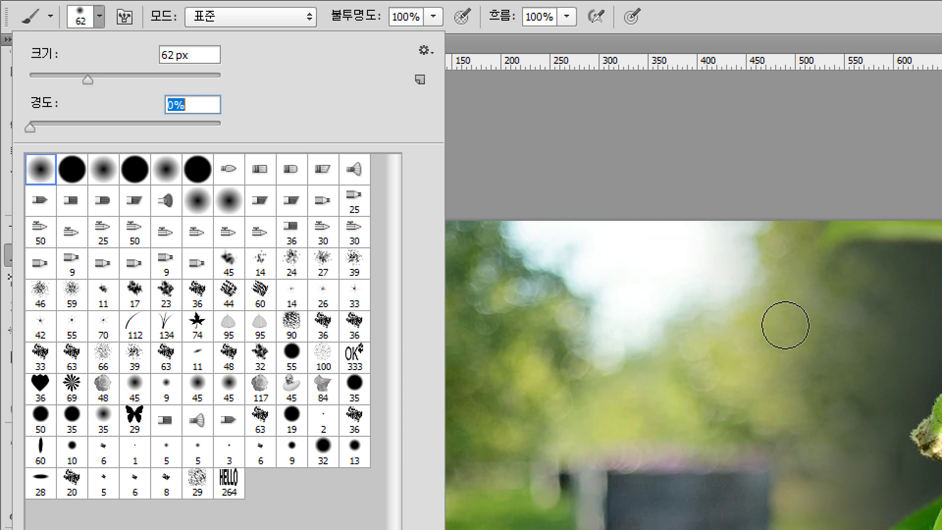
{"action": "key", "text": "Return"}
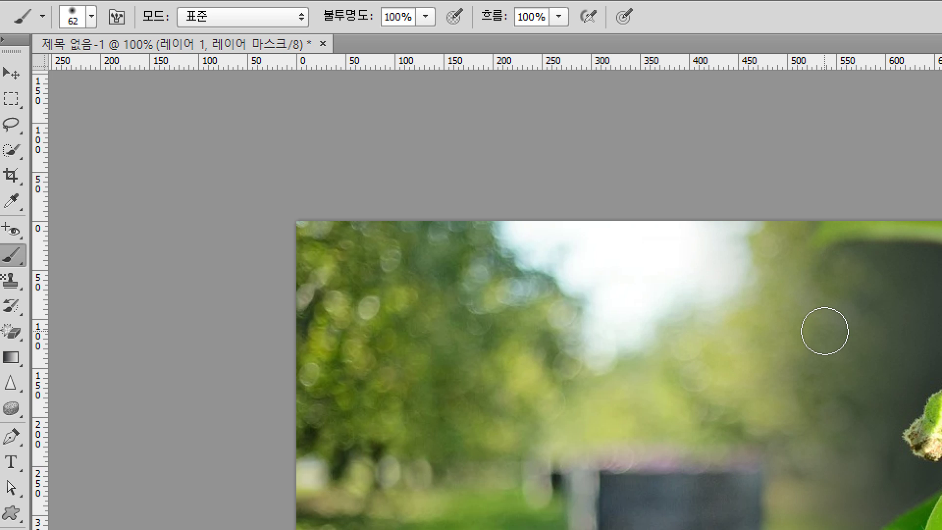
Enlarge the brush to 250 px and paint black on the layer mask around the green apple, especially the dark area beneath it.
{"action": "key", "text": "bracketright"}
{"action": "key", "text": "bracketright"}
{"action": "key", "text": "bracketright"}
{"action": "key", "text": "bracketright"}
{"action": "key", "text": "bracketright"}
{"action": "key", "text": "bracketright"}
{"action": "key", "text": "bracketright"}
{"action": "key", "text": "bracketright"}
{"action": "key", "text": "bracketright"}
{"action": "key", "text": "bracketright"}
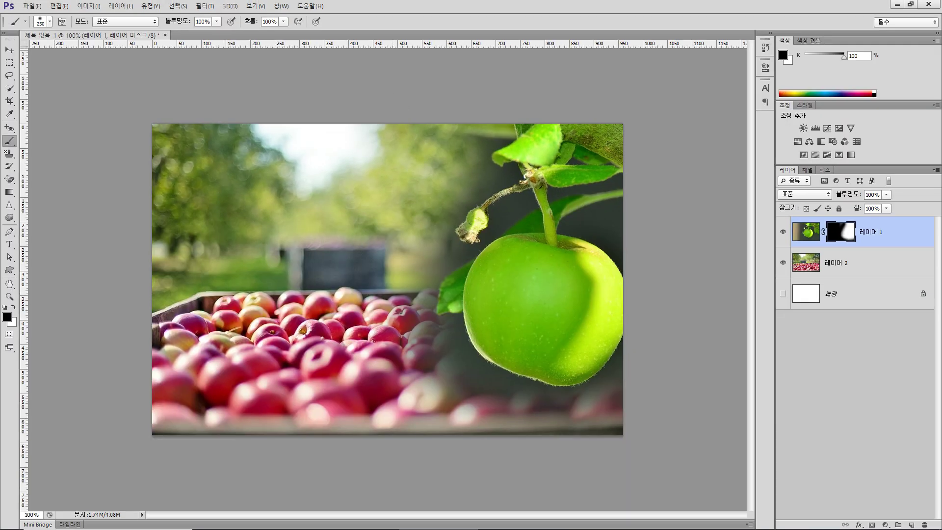
{"action": "mouse_move", "coordinate": [427, 360]}
{"action": "left_mouse_down"}
{"action": "mouse_move", "coordinate": [495, 407]}
{"action": "mouse_move", "coordinate": [579, 412]}
{"action": "left_mouse_up"}
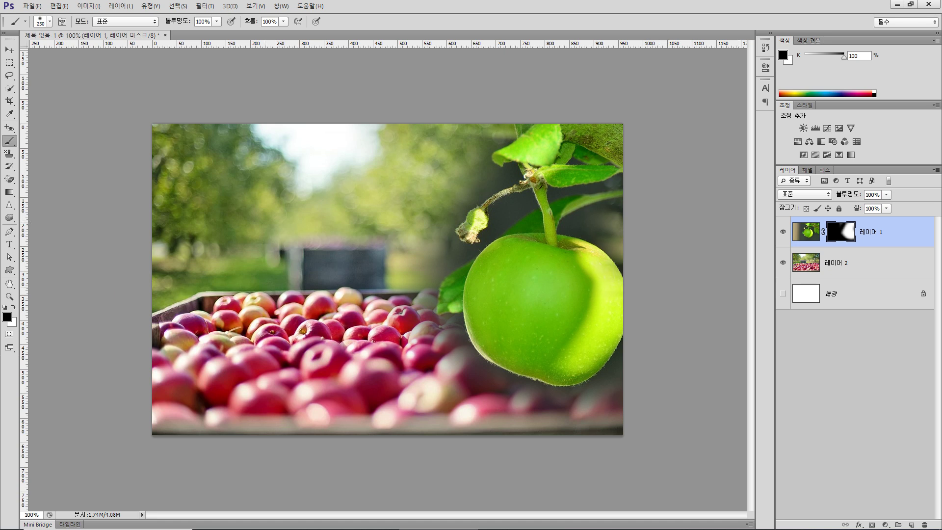
{"action": "mouse_move", "coordinate": [458, 363]}
{"action": "left_mouse_down"}
{"action": "mouse_move", "coordinate": [519, 399]}
{"action": "mouse_move", "coordinate": [584, 399]}
{"action": "left_mouse_up"}
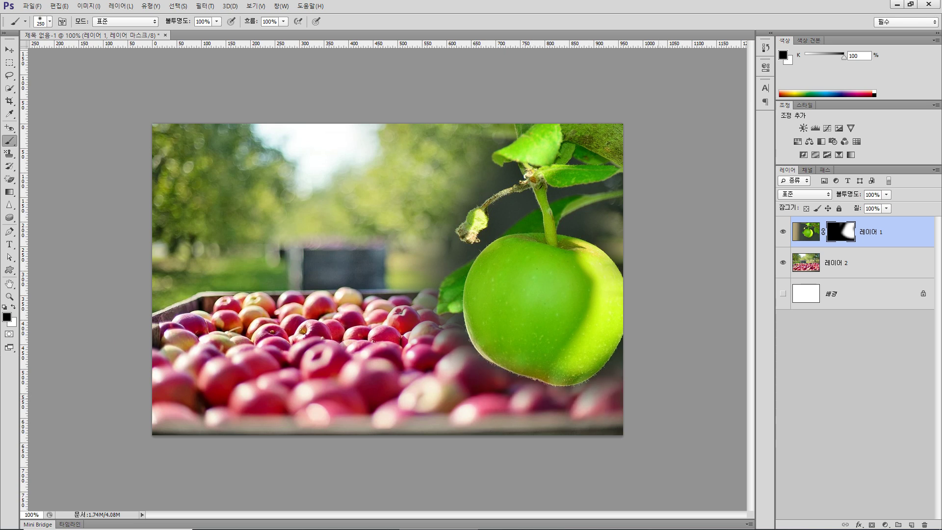